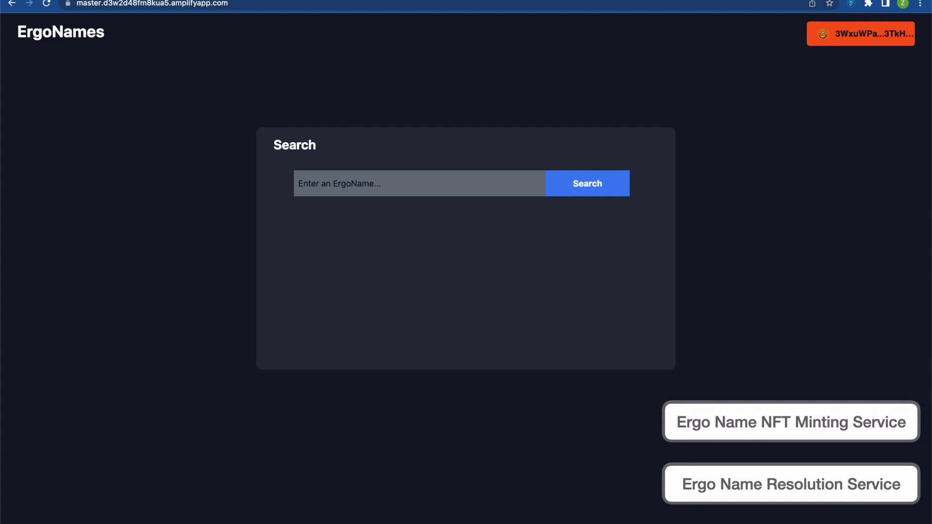
# Check the wallet's ERG balance, then search ErgoNames for 'balb' to show its registration details.
pyautogui.click(851, 5)
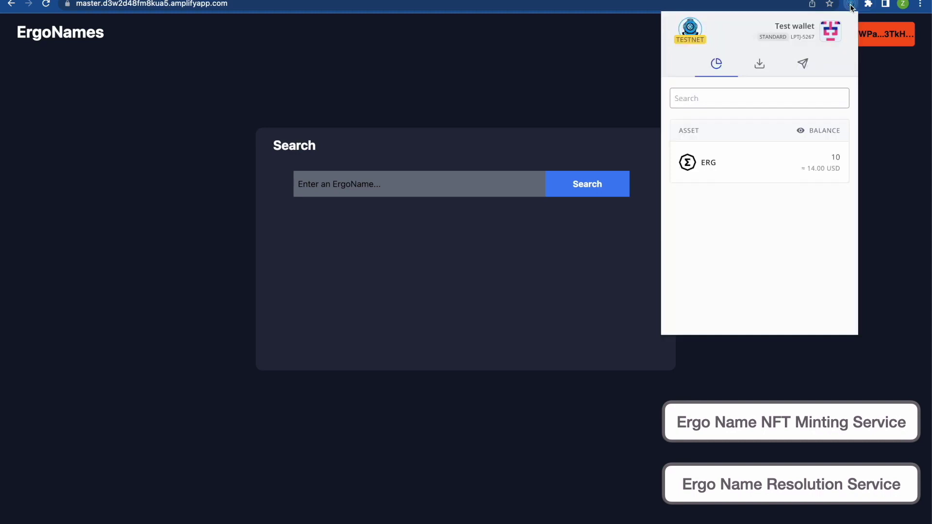
pyautogui.click(875, 74)
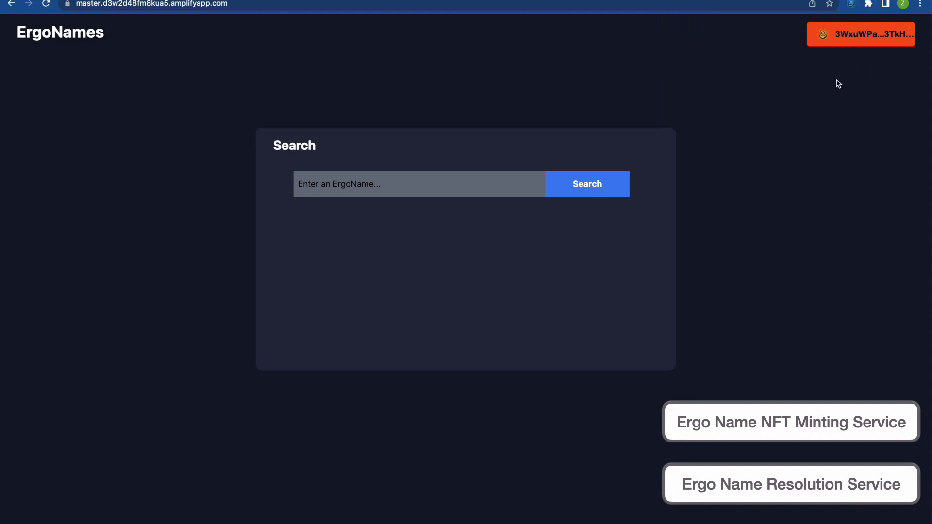
pyautogui.click(461, 182)
pyautogui.write('balb')
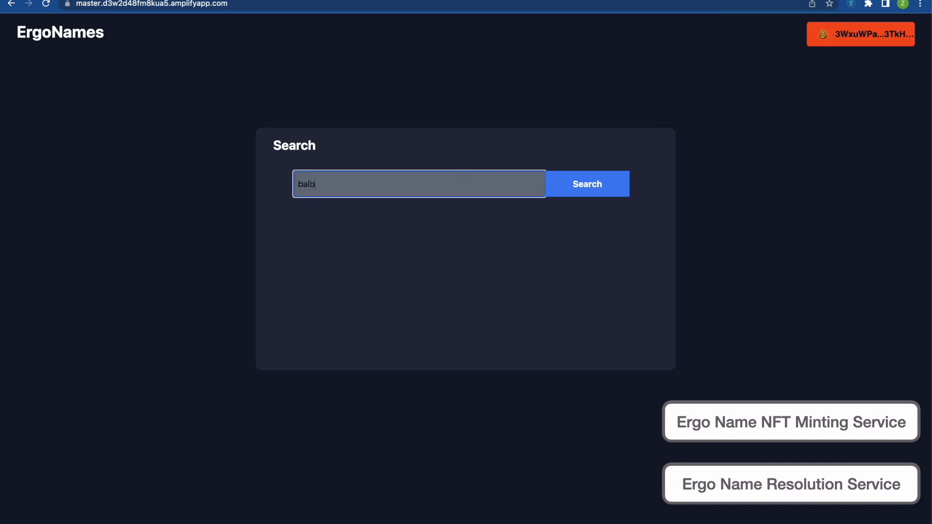
pyautogui.click(566, 189)
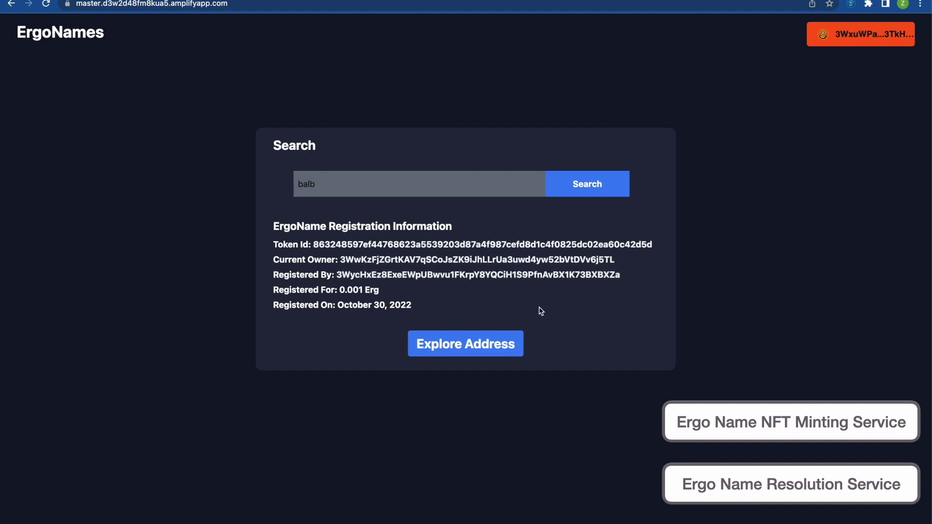
# View the balb owner's address in Ergo Explorer (47 transactions, 2.9906 ERG), then return to ErgoNames.
pyautogui.click(508, 346)
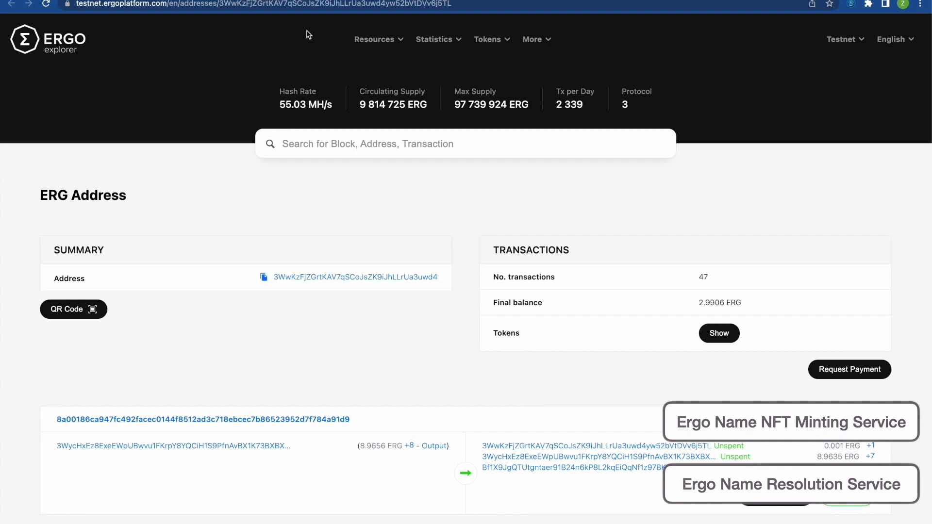
pyautogui.click(306, 2)
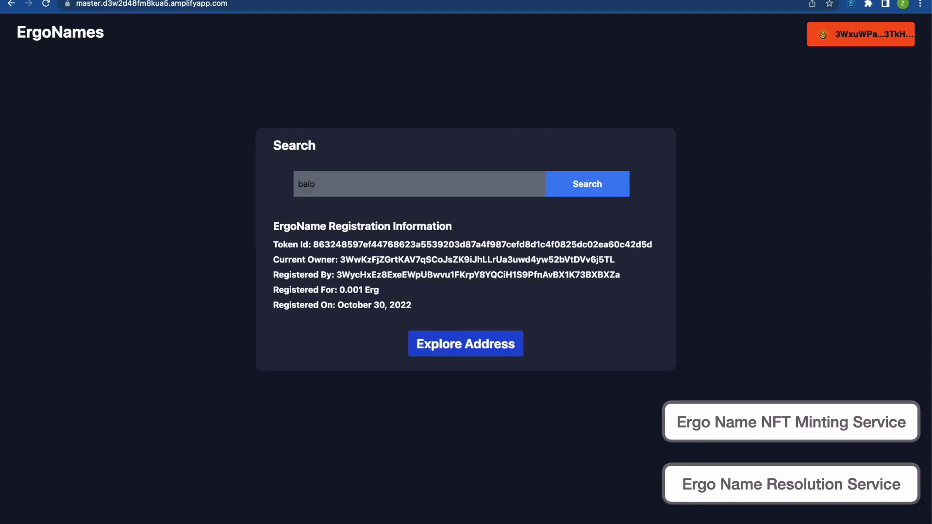
# Search ErgoNames for 'helloergo' to check that the name is available.
pyautogui.doubleClick(353, 184)
pyautogui.write('helloergo')
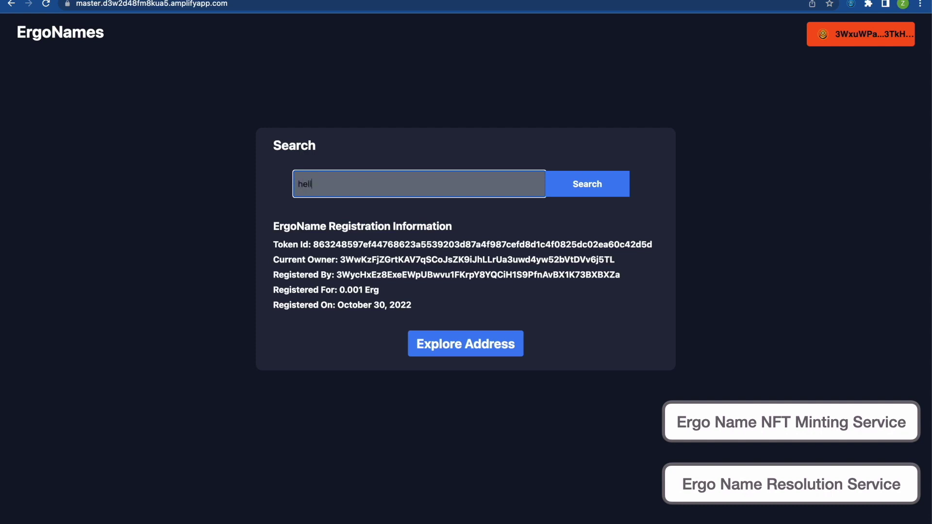
pyautogui.click(564, 187)
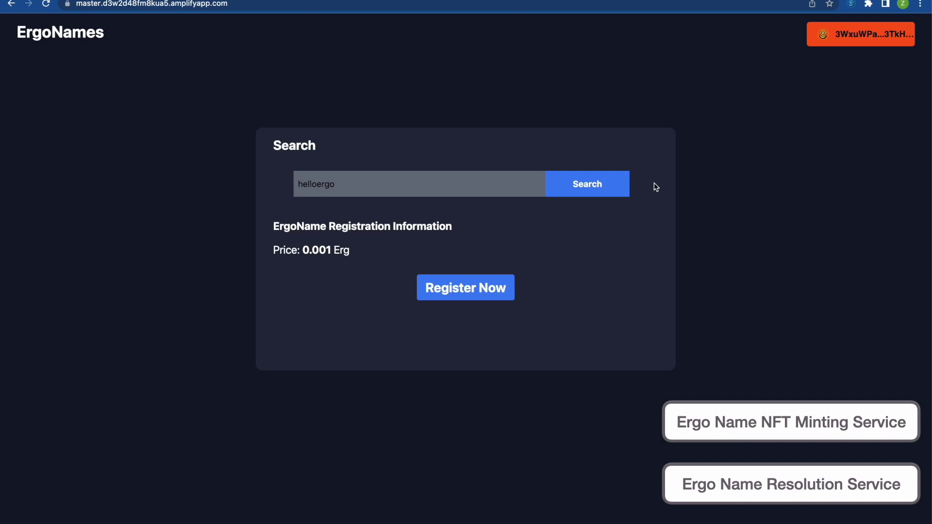
# Register helloergo for 0.001 Erg and sign the 0.003 ERG transaction with the spending password.
pyautogui.click(486, 290)
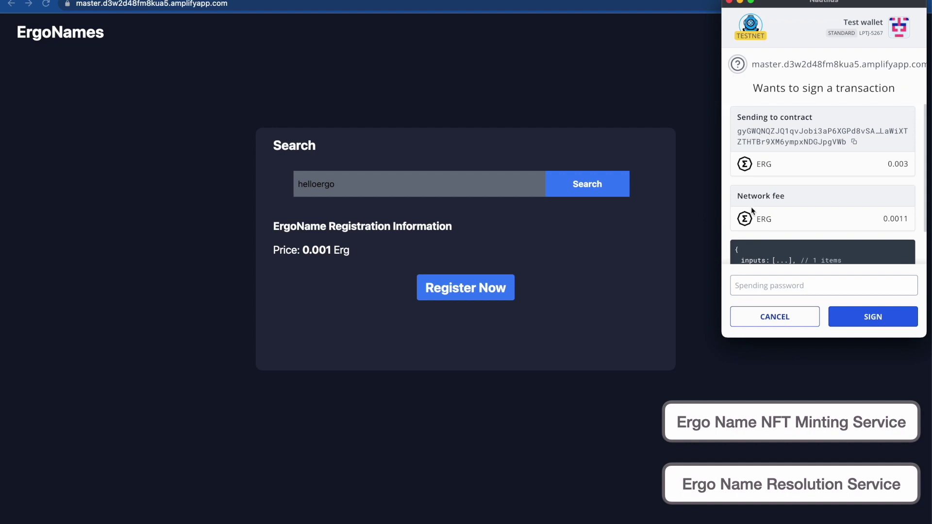
pyautogui.scroll(-2, 750, 207)
pyautogui.scroll(2, 751, 207)
pyautogui.click(763, 285)
pyautogui.write('•••')
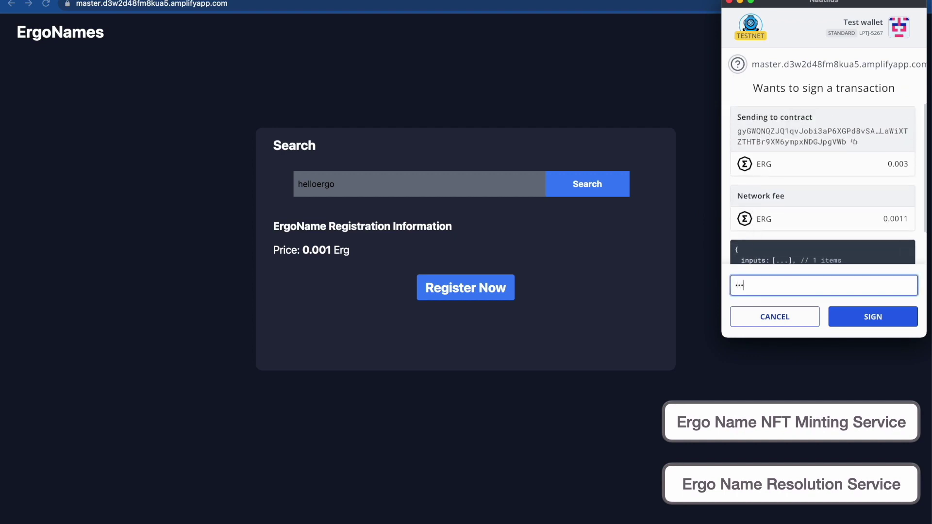
pyautogui.write('••••••••••••••••••••')
pyautogui.click(845, 317)
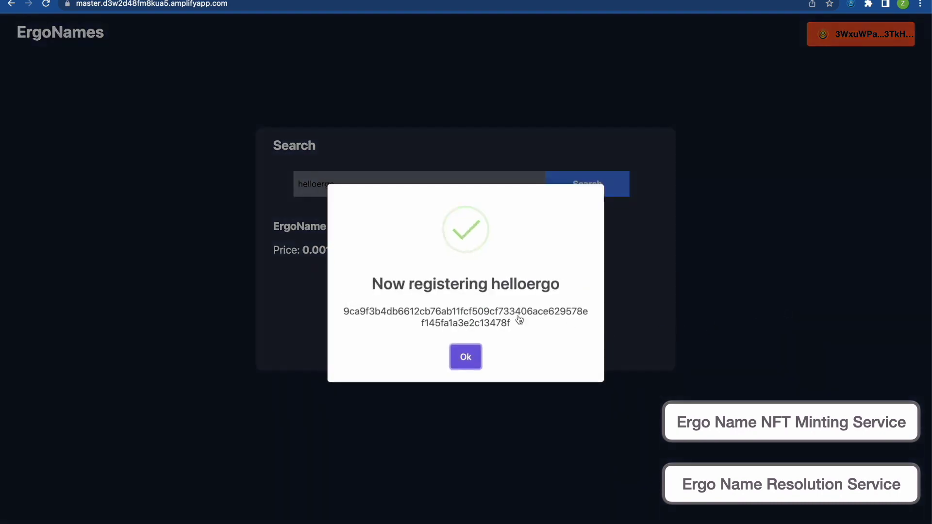
# Open the helloergo registration transaction in Ergo Explorer and scroll down to its Output box with the minted token.
pyautogui.click(469, 313)
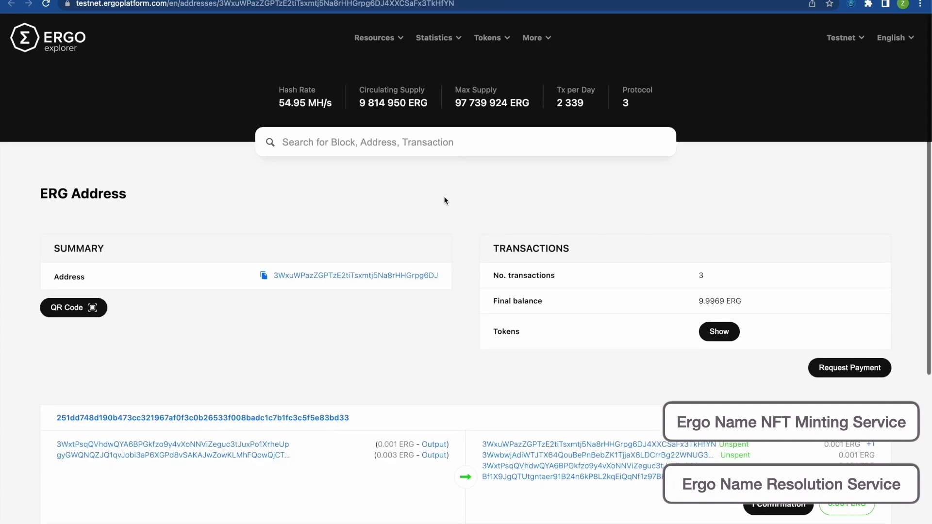
pyautogui.scroll(-5, 444, 201)
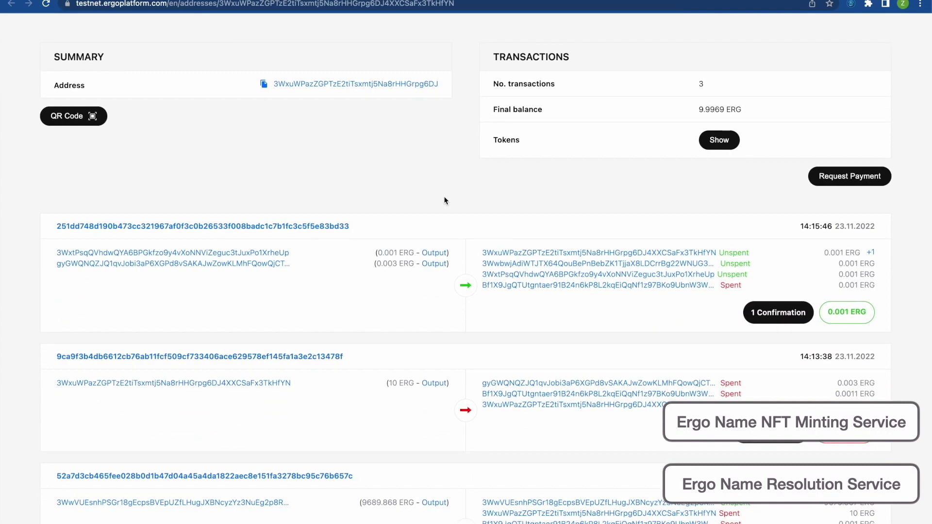
pyautogui.click(341, 227)
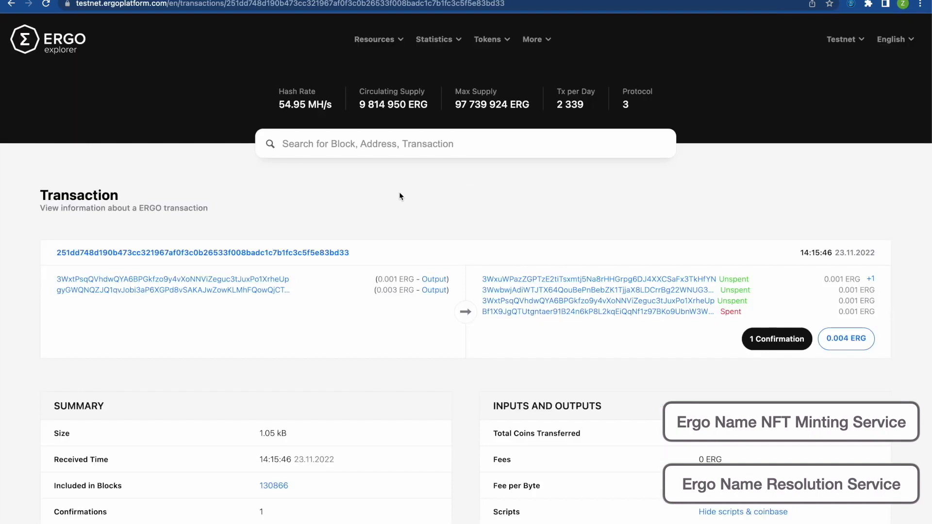
pyautogui.scroll(-8, 399, 195)
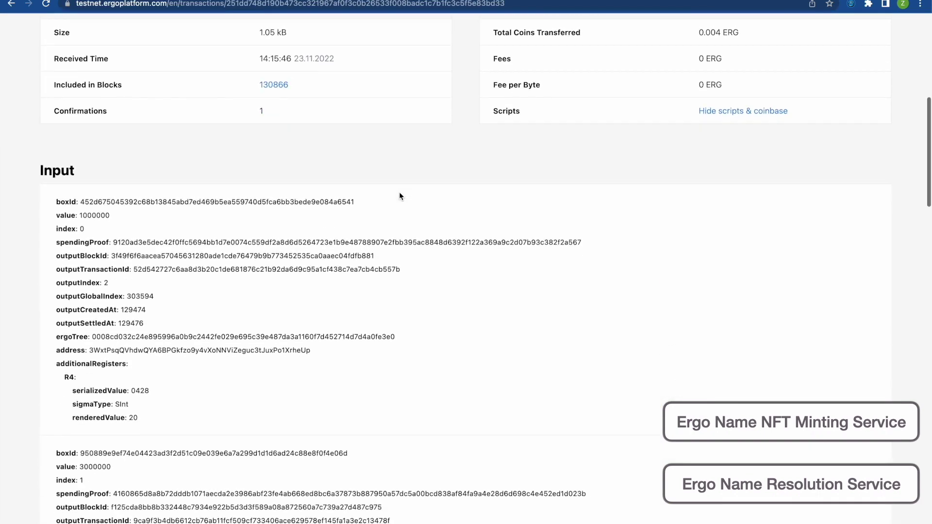
pyautogui.scroll(-3, 400, 196)
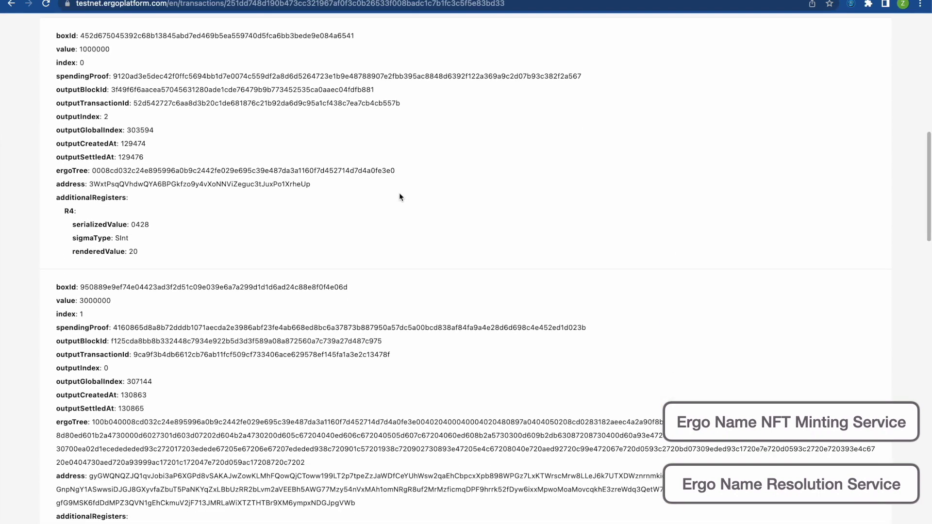
pyautogui.scroll(-5, 399, 193)
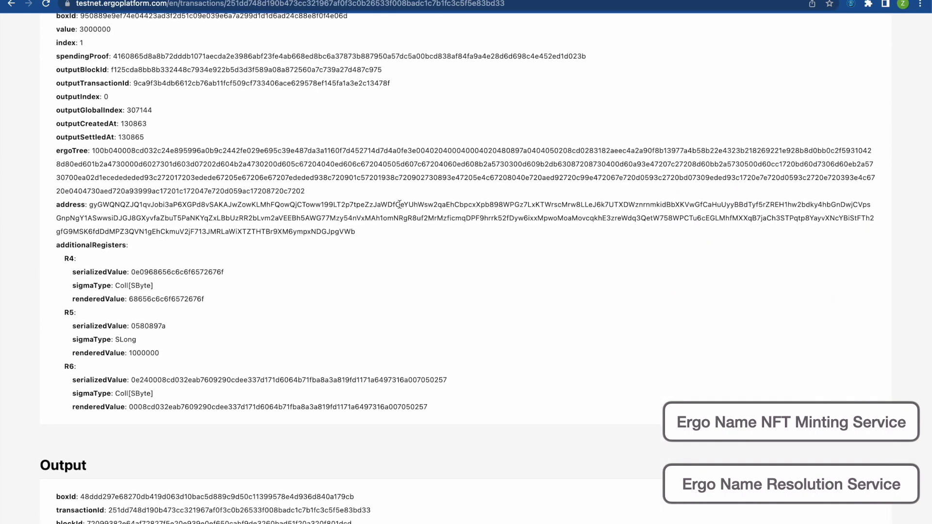
pyautogui.scroll(-9, 399, 204)
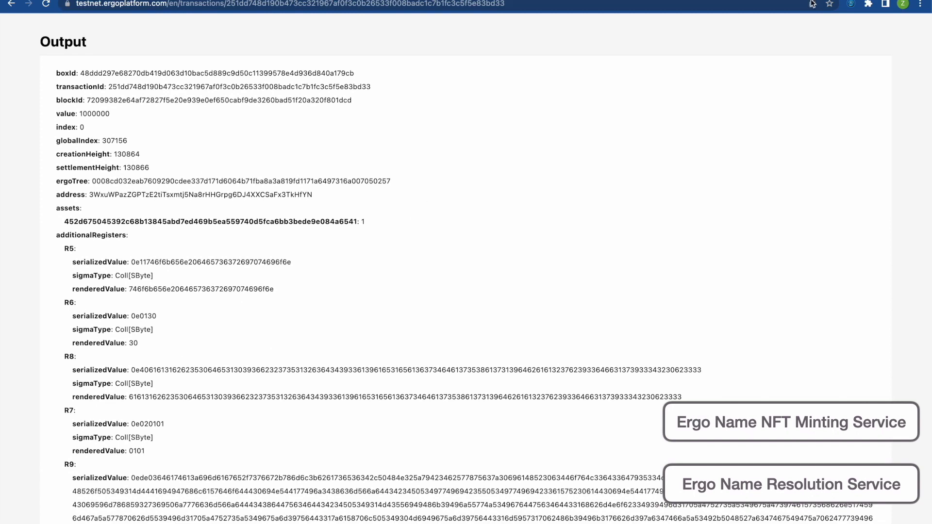
# Open the Test wallet (9.9969 ERG) and view the helloergo NFT's details in its gallery.
pyautogui.click(850, 4)
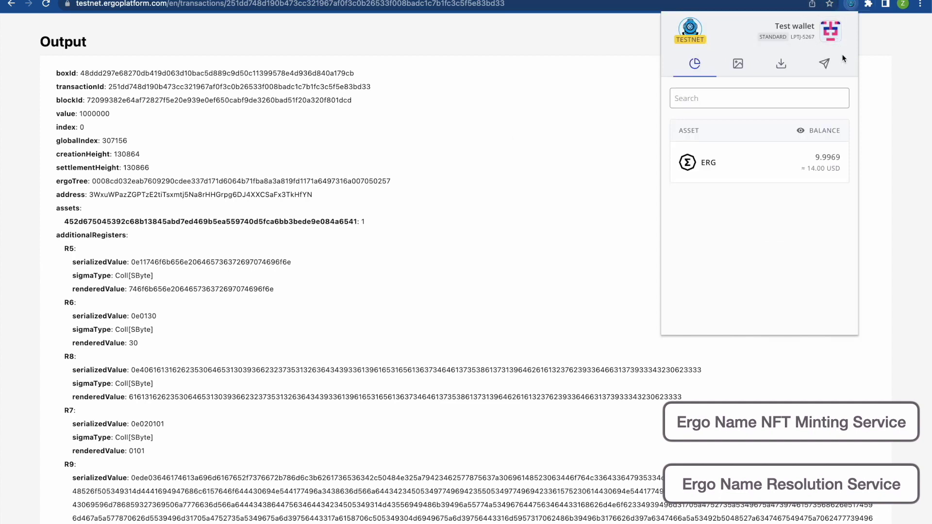
pyautogui.click(738, 63)
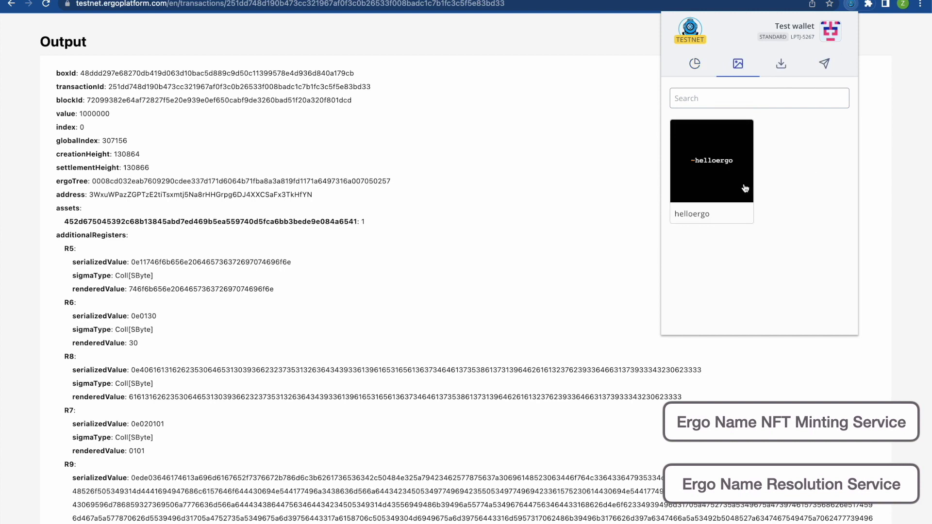
pyautogui.click(711, 162)
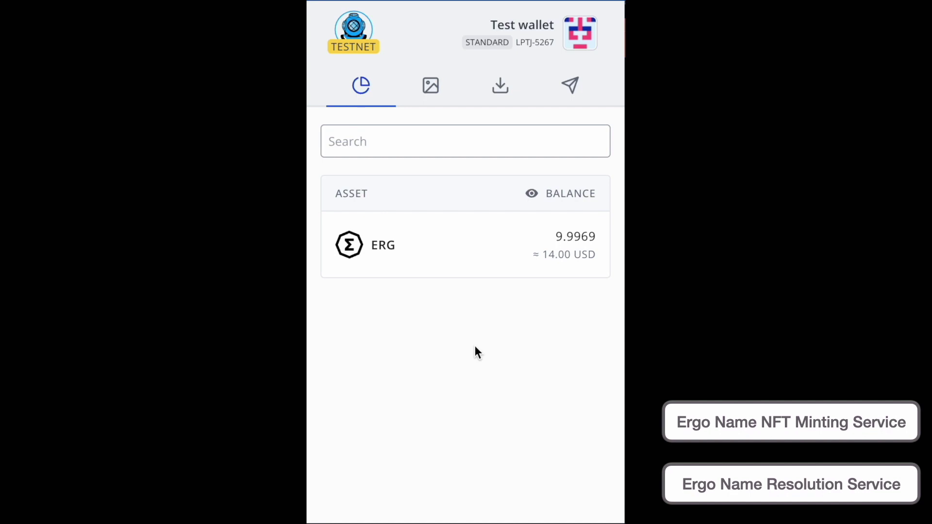
# Return to the Nautilus NFT gallery holding the helloergo name token.
pyautogui.click(447, 100)
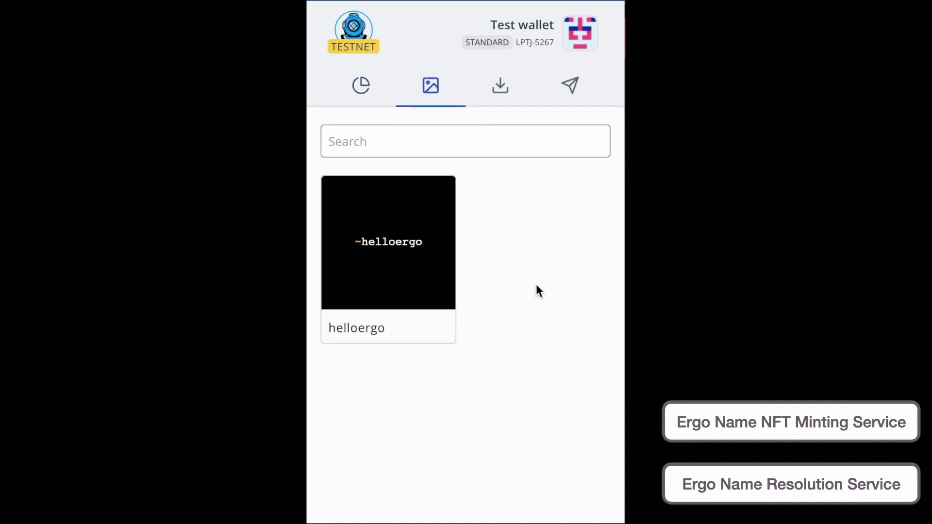
# View the receiving addresses, then enter ~helloergo as a payment receiver to see it resolve.
pyautogui.click(501, 90)
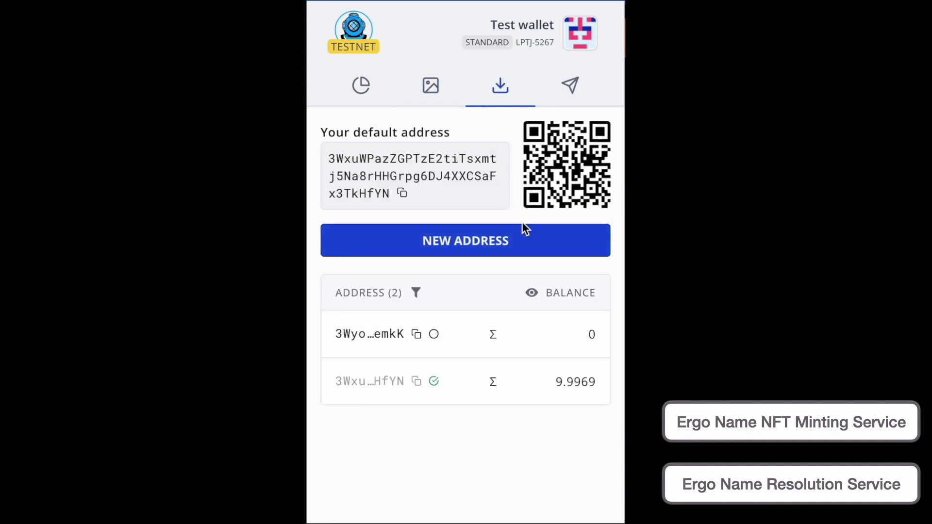
pyautogui.click(569, 88)
pyautogui.click(432, 152)
pyautogui.write('~')
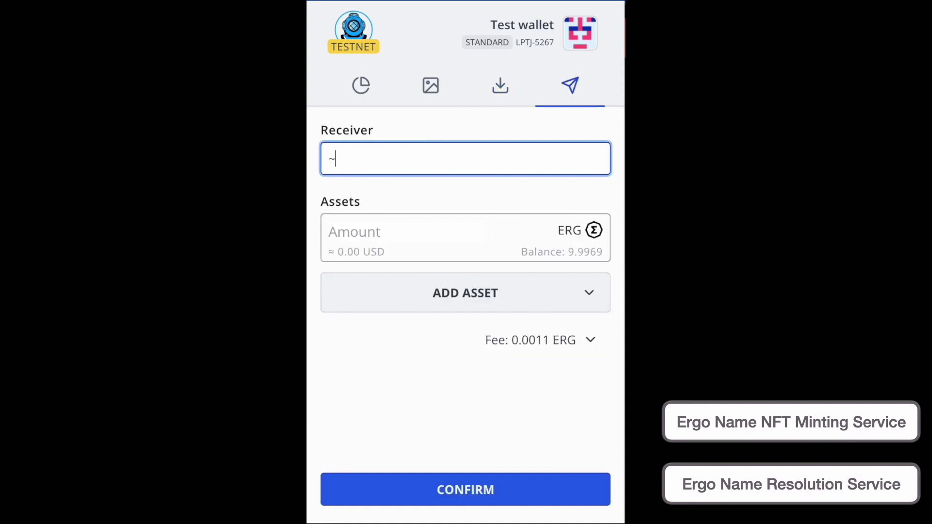
pyautogui.write('helloergo')
pyautogui.click(428, 191)
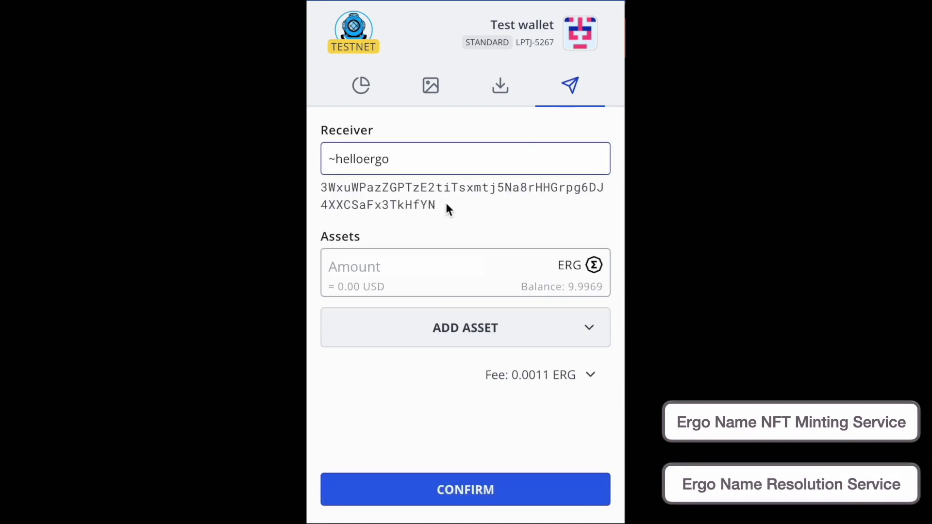
# Change the receiver to ~balb, set the amount to 1 ERG, and bring up the transaction review.
pyautogui.doubleClick(444, 170)
pyautogui.write('balb')
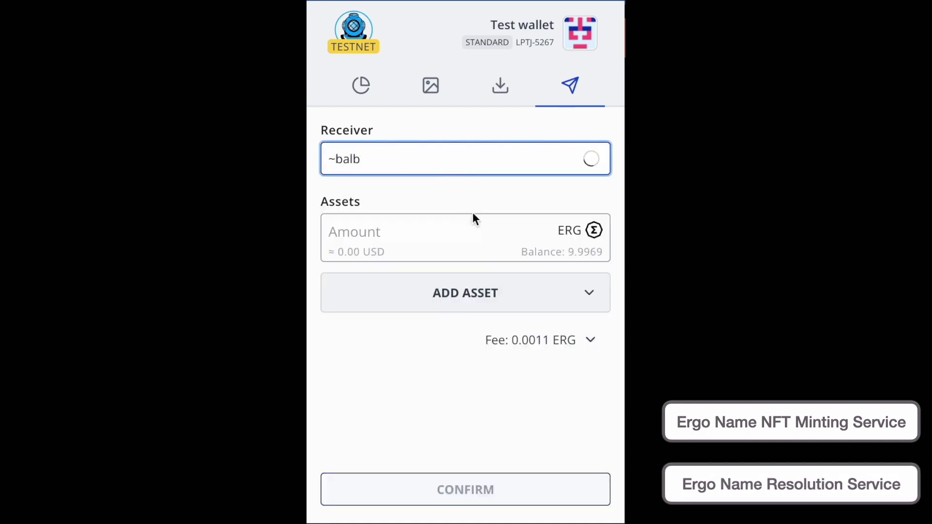
pyautogui.click(439, 262)
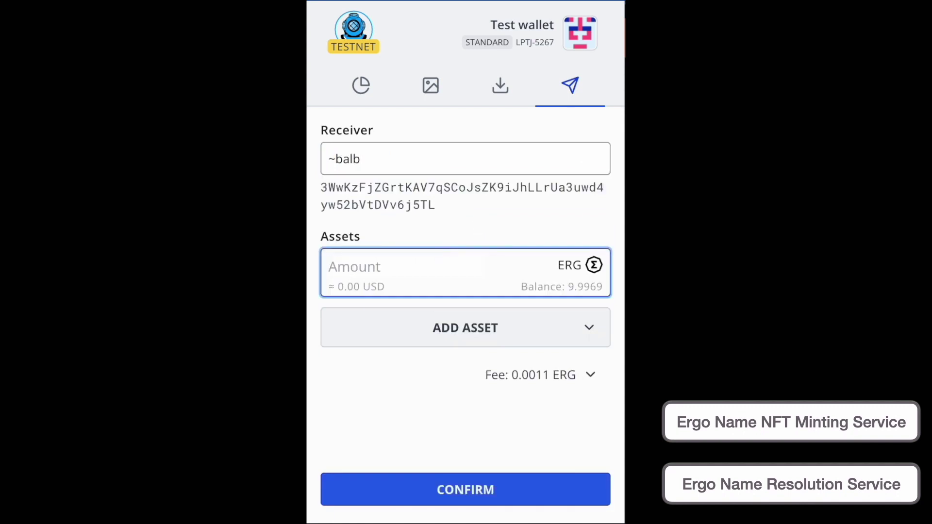
pyautogui.write('1')
pyautogui.click(429, 486)
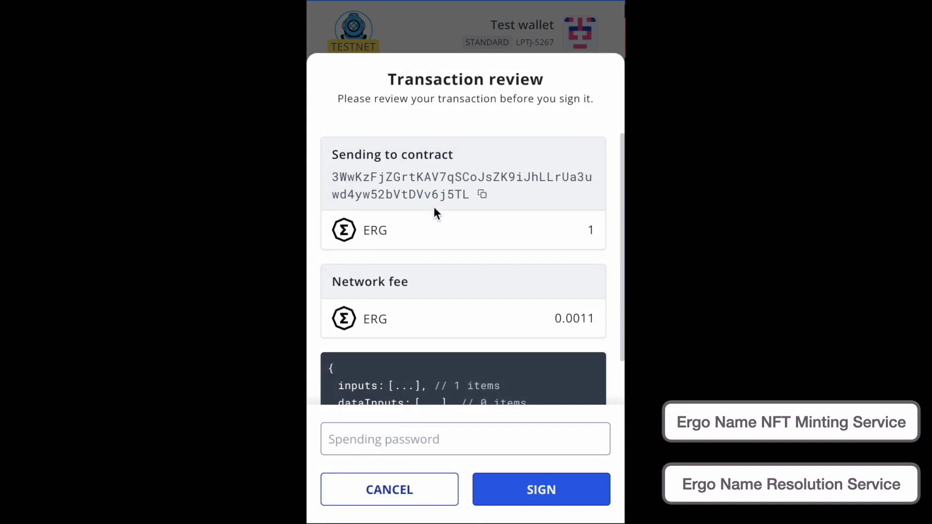
# Sign the 1 ERG payment to ~balb with the spending password.
pyautogui.click(424, 436)
pyautogui.write('••••••••••••••••')
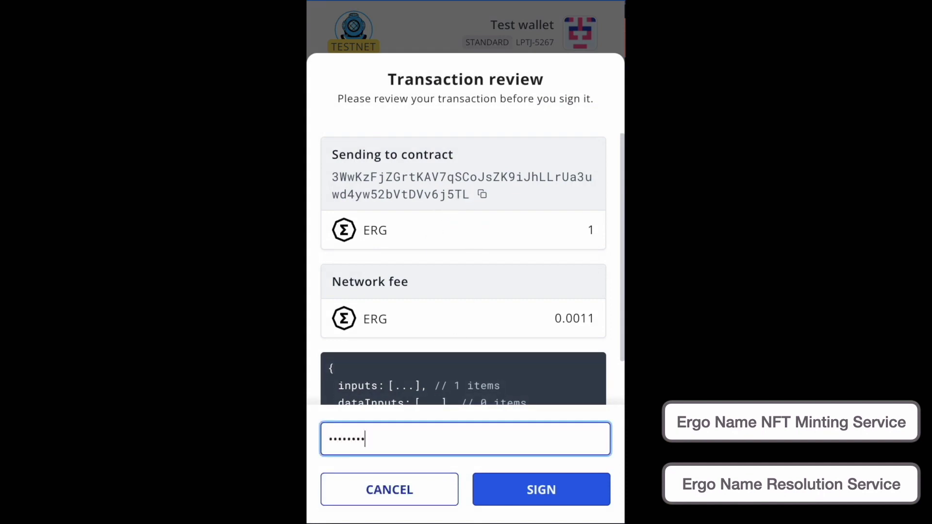
pyautogui.write('•••••••••')
pyautogui.click(508, 489)
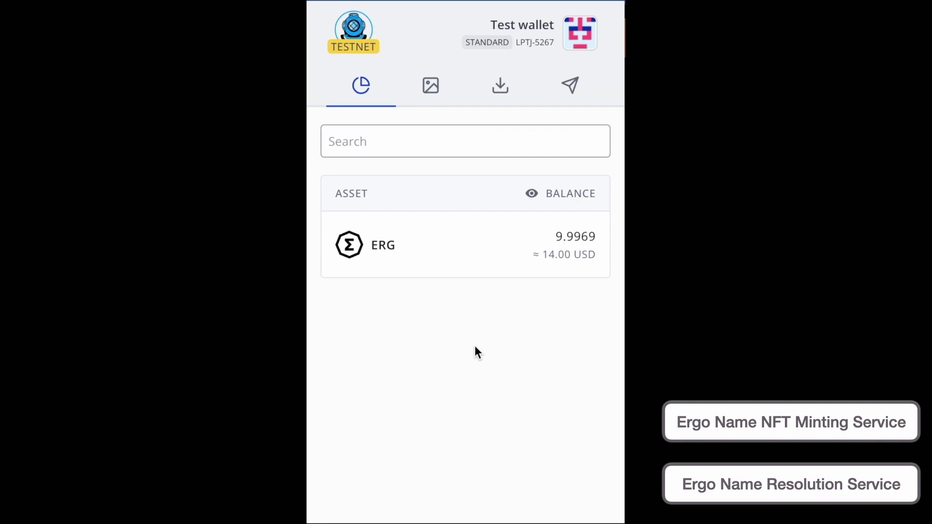
# Show the wallet's NFT gallery again, still holding the helloergo name NFT.
pyautogui.click(431, 90)
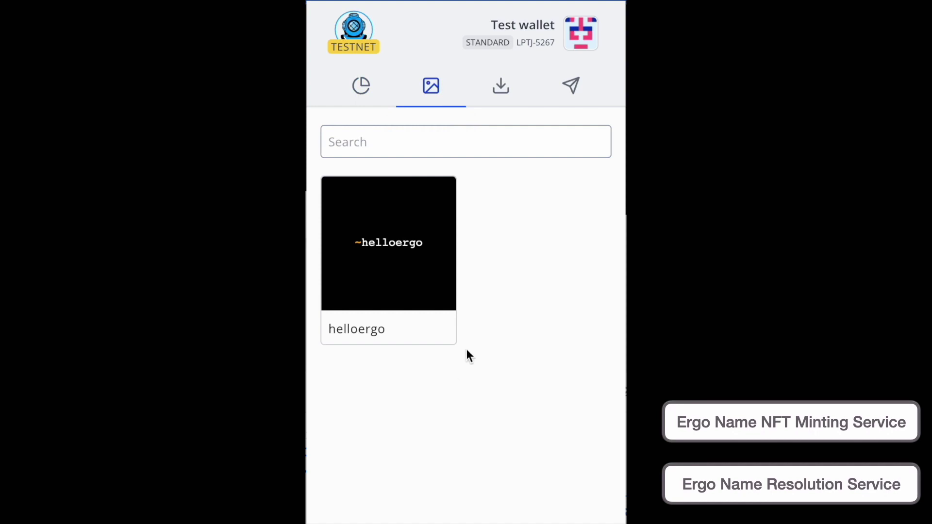
# Set up a send to ~balb with the helloergo NFT attached and bring up its review.
pyautogui.click(563, 95)
pyautogui.click(472, 150)
pyautogui.write('~')
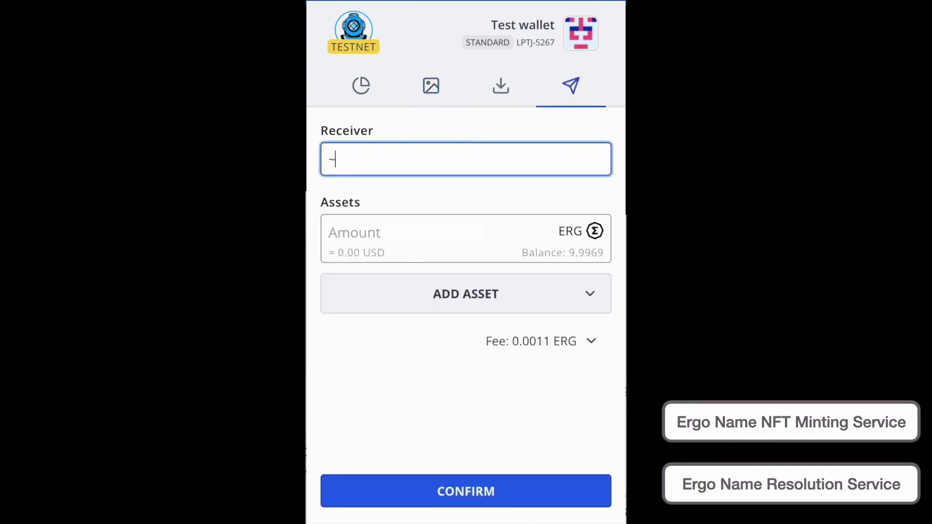
pyautogui.write('balb')
pyautogui.click(461, 187)
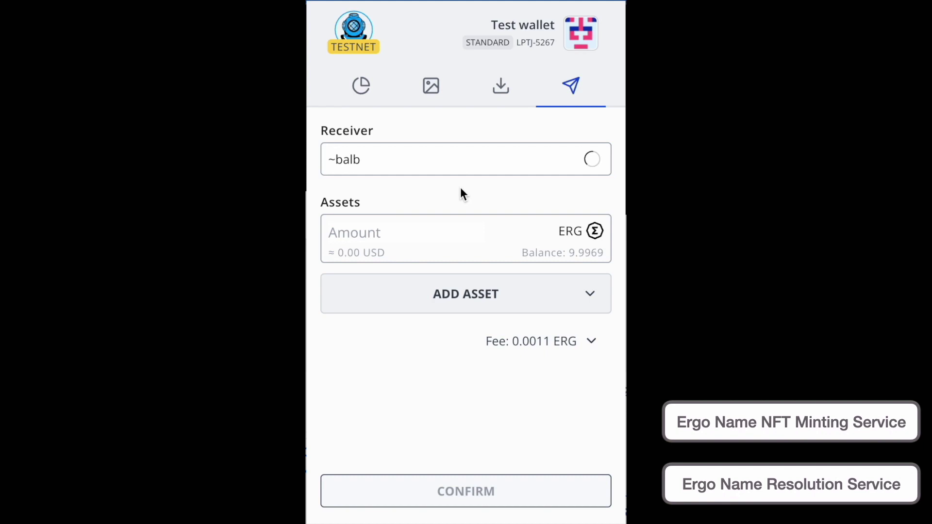
pyautogui.click(441, 330)
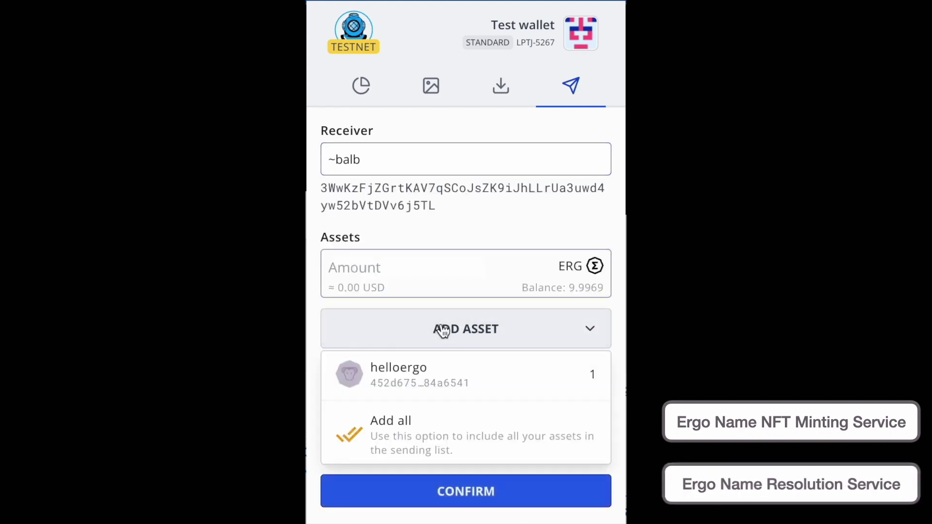
pyautogui.click(441, 375)
pyautogui.click(427, 502)
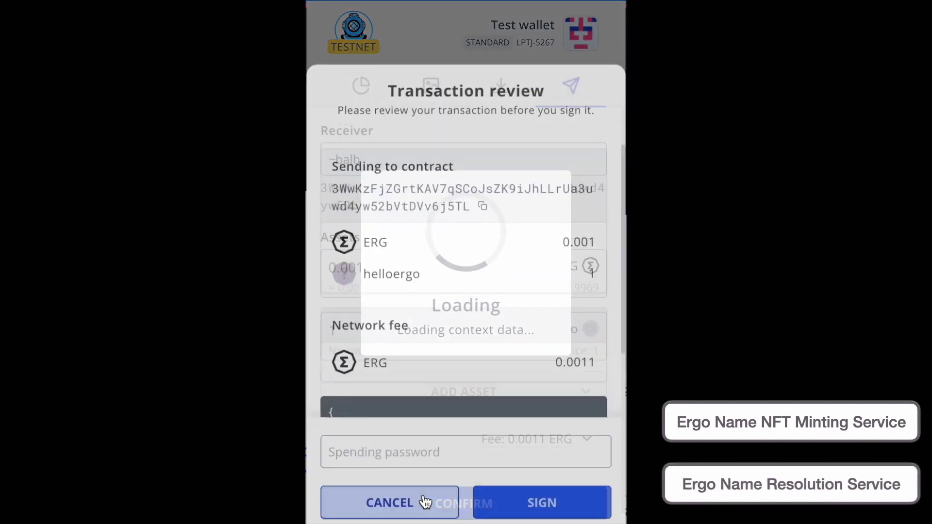
# Review the helloergo NFT plus 0.001 ERG transfer and enter the spending password.
pyautogui.scroll(-2, 429, 325)
pyautogui.scroll(2, 429, 325)
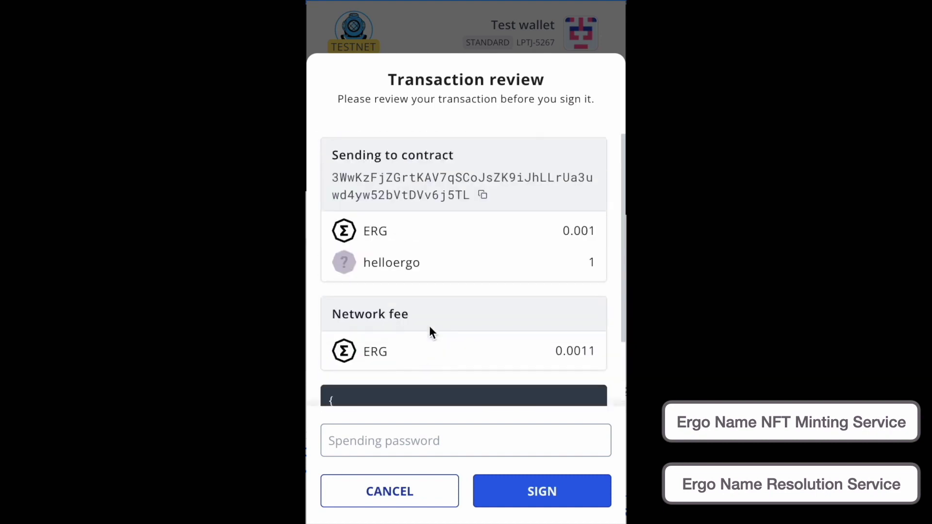
pyautogui.click(422, 441)
pyautogui.write('•••')
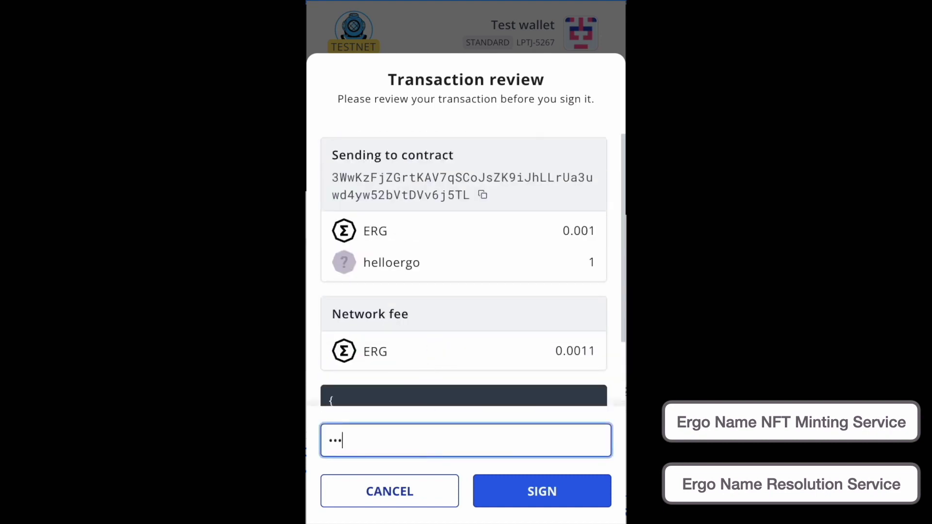
pyautogui.write('•••••••••••••••••••••')
# Sign and broadcast the transfer, then list the helloergo token in the explorer output.
pyautogui.click(489, 493)
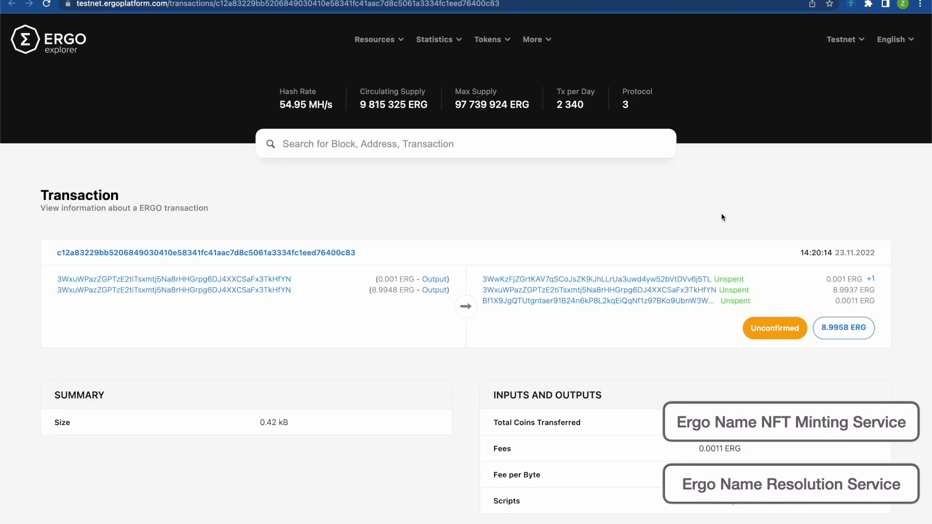
pyautogui.click(874, 279)
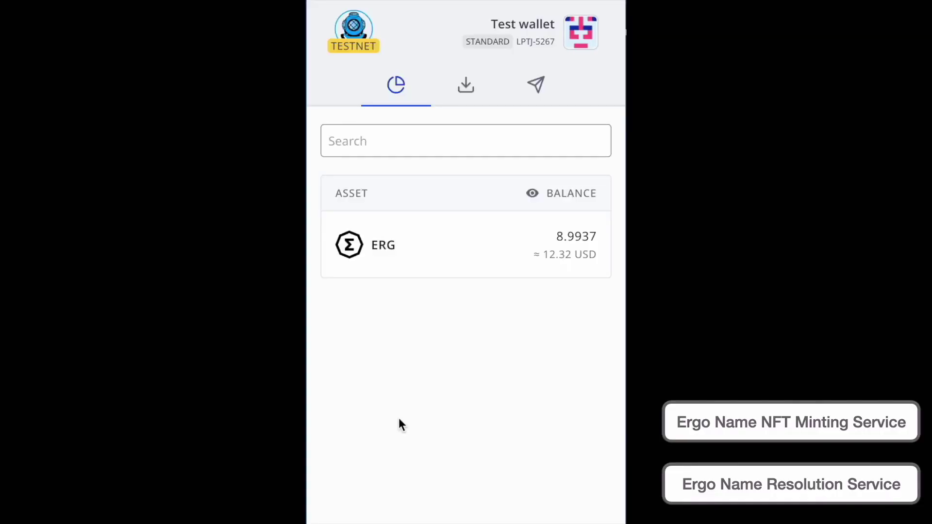
# Enter '~helloergo' as the Send receiver to reveal its resolved address.
pyautogui.click(519, 96)
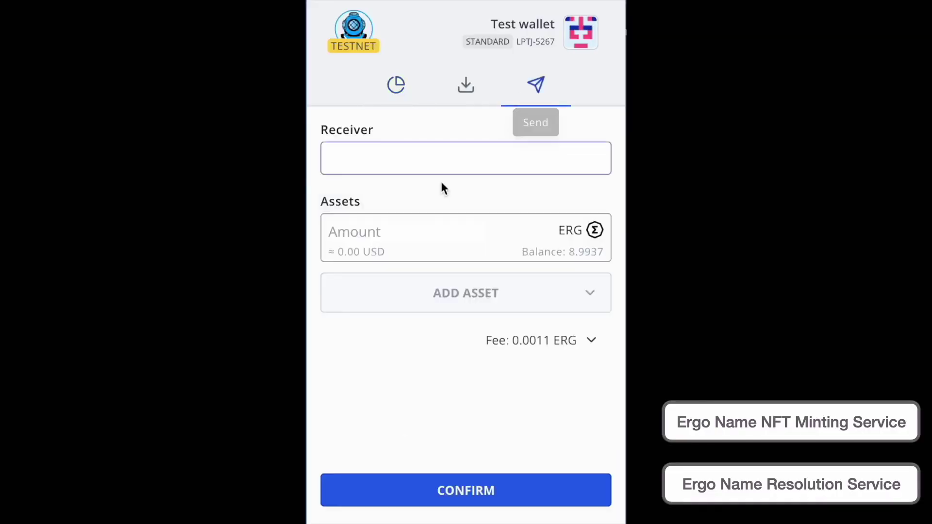
pyautogui.click(446, 163)
pyautogui.write('~h')
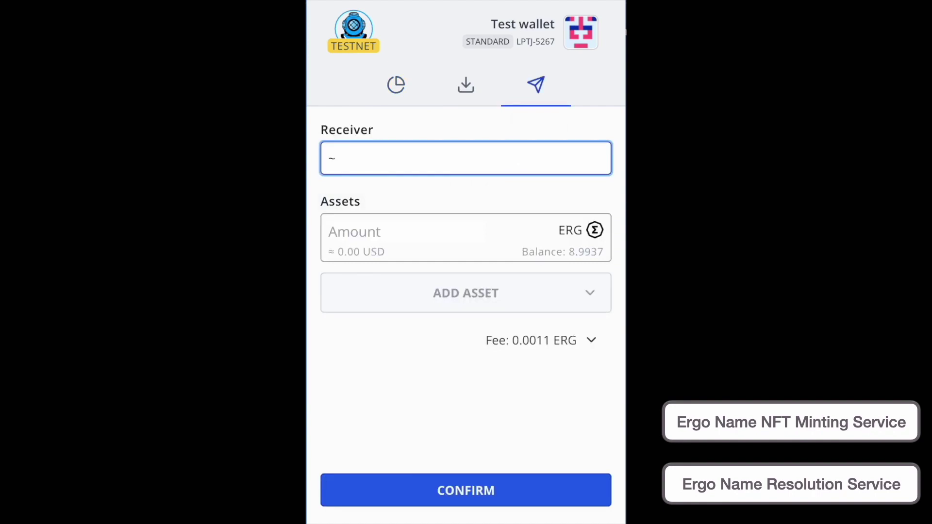
pyautogui.write('elloergo')
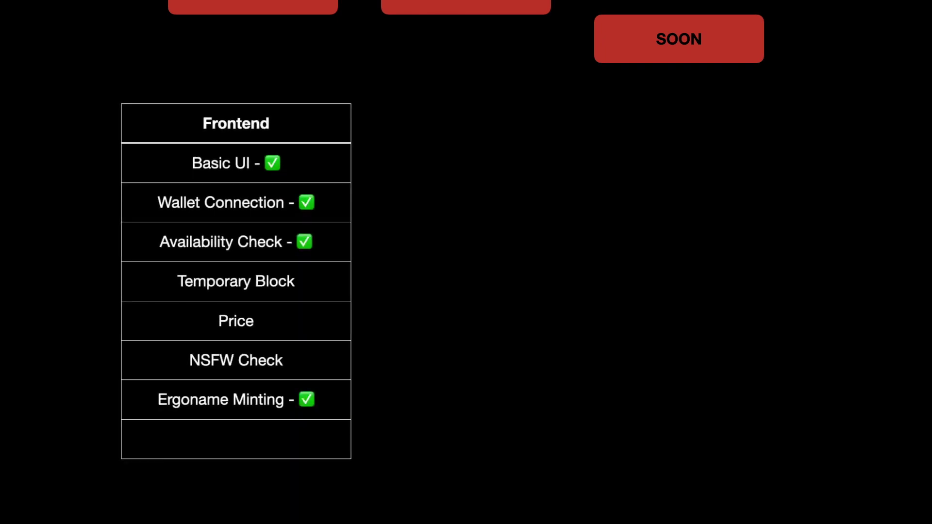
# Build in the Backend column, then the Wallet column with Wallet Resolution.
pyautogui.press('Right')
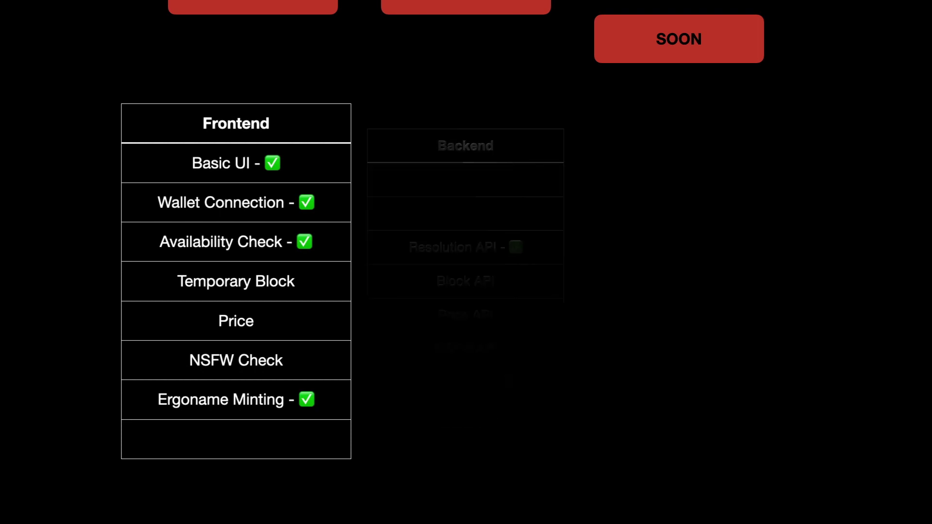
pyautogui.press('Right')
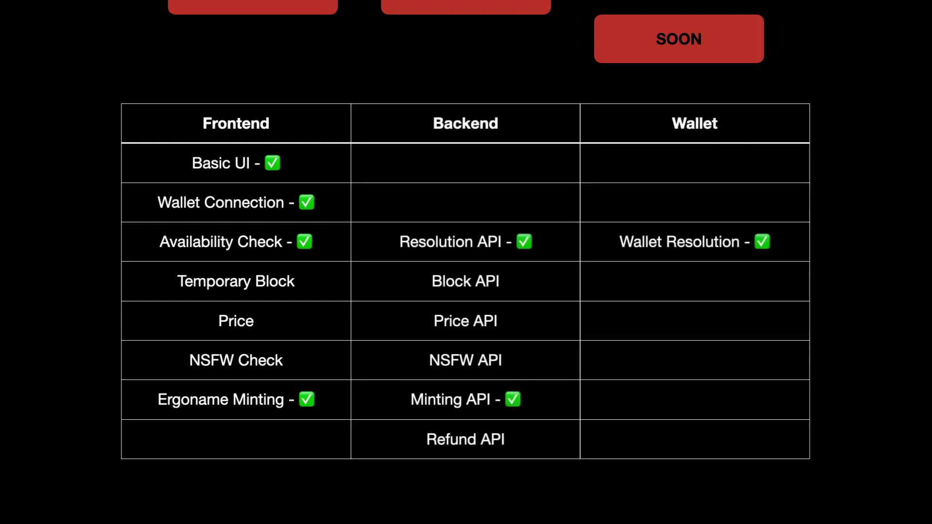